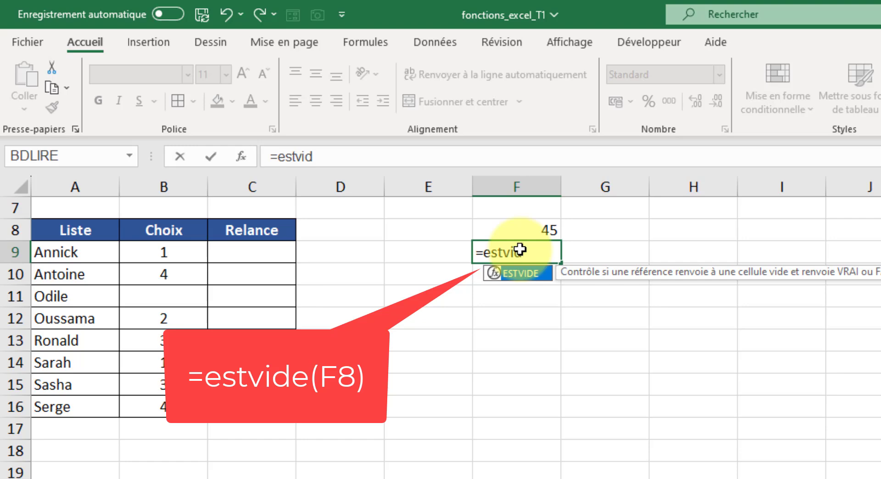
Step: Enter the formula =ESTVIDE(F8) in cell F9
text(e()
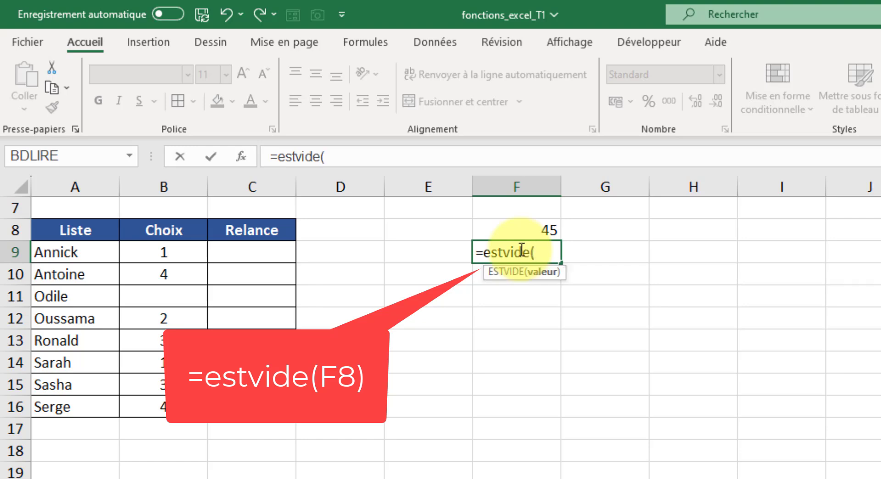
click(537, 227)
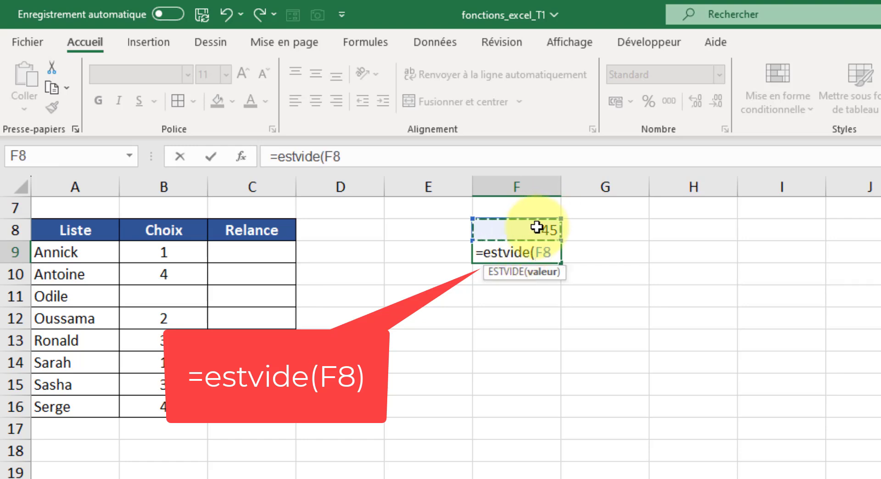
text())
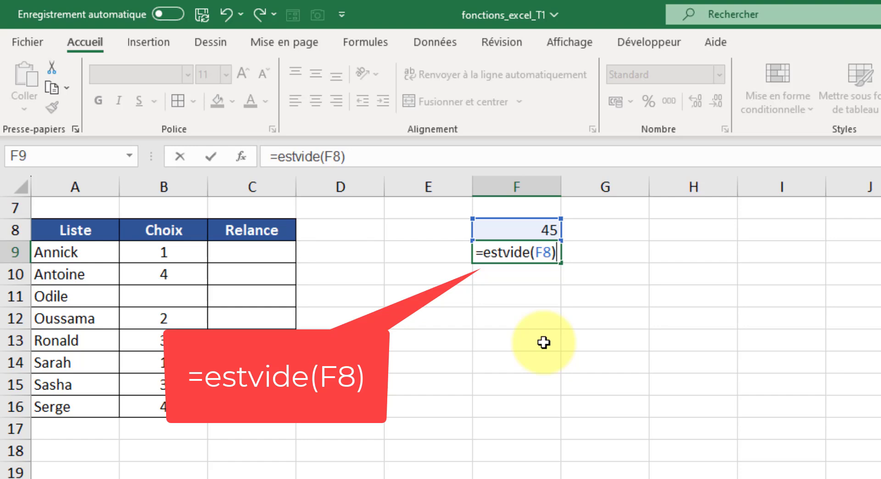
click(212, 157)
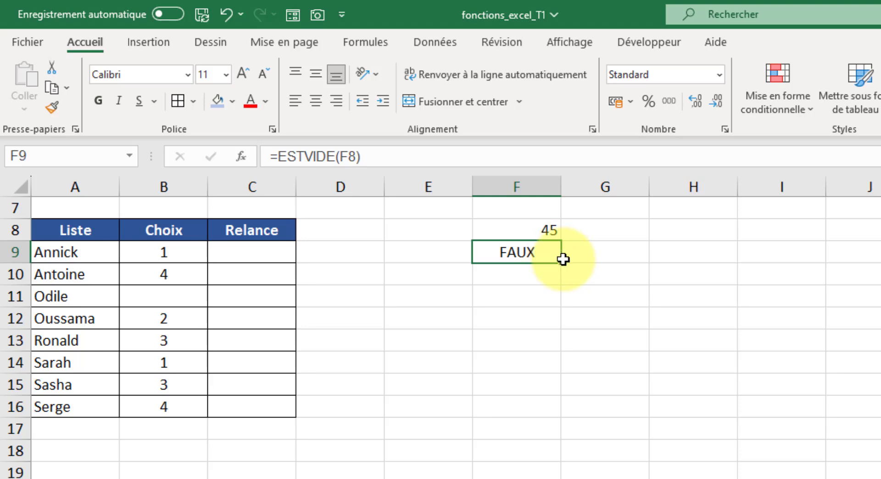
Step: Copy the F9 formula across into G9 so it tests G8
drag(564, 264, 647, 268)
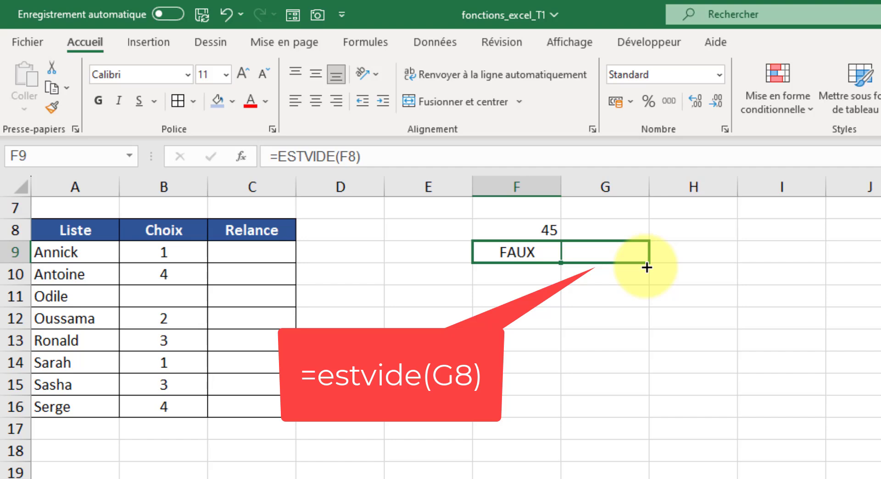
drag(647, 268, 648, 268)
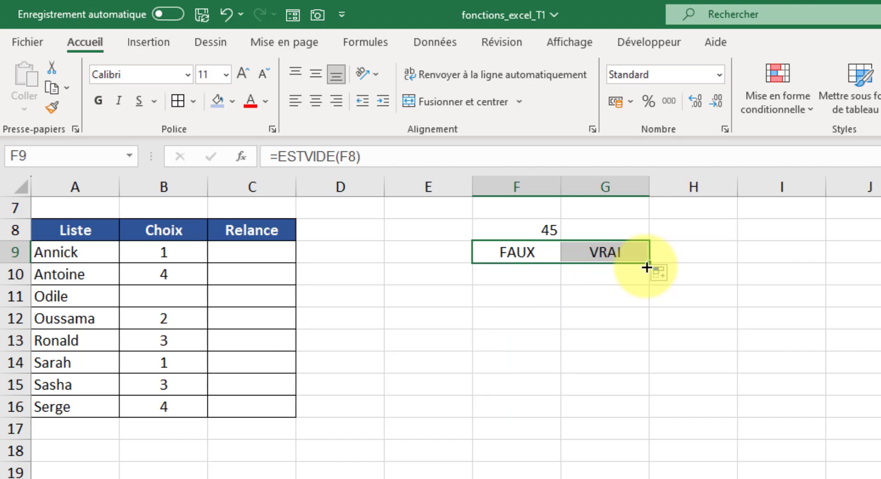
click(618, 252)
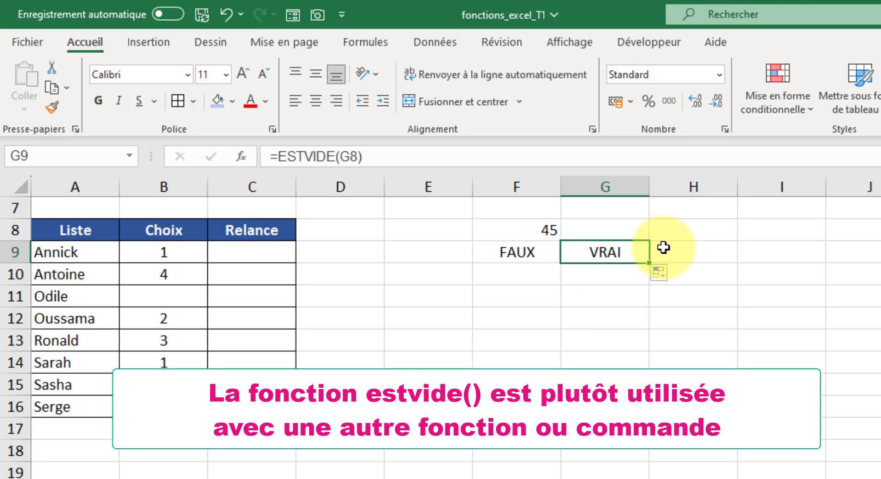
Step: Enter the formula =ESTVIDE(B9) in the first Relance cell, C9
click(256, 252)
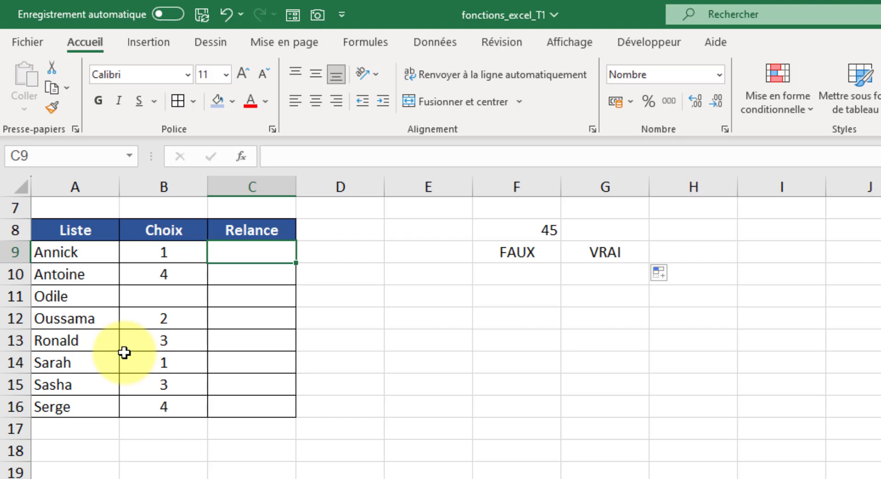
text(=est)
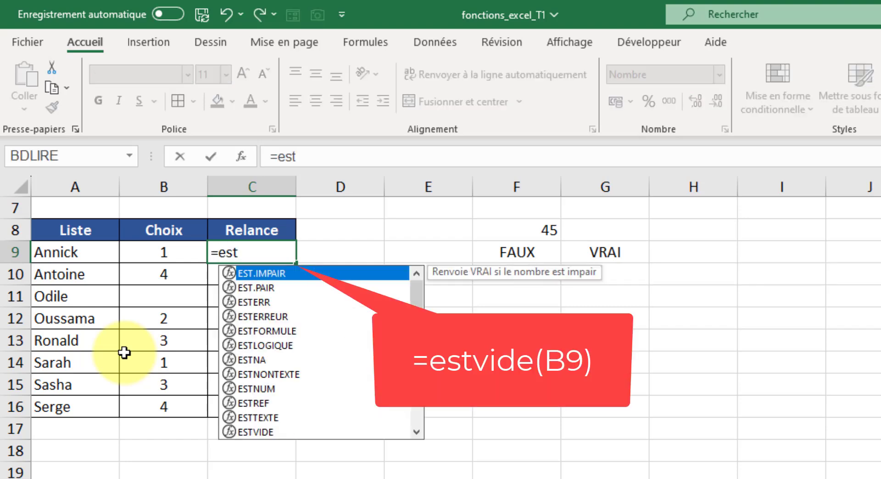
text(vide()
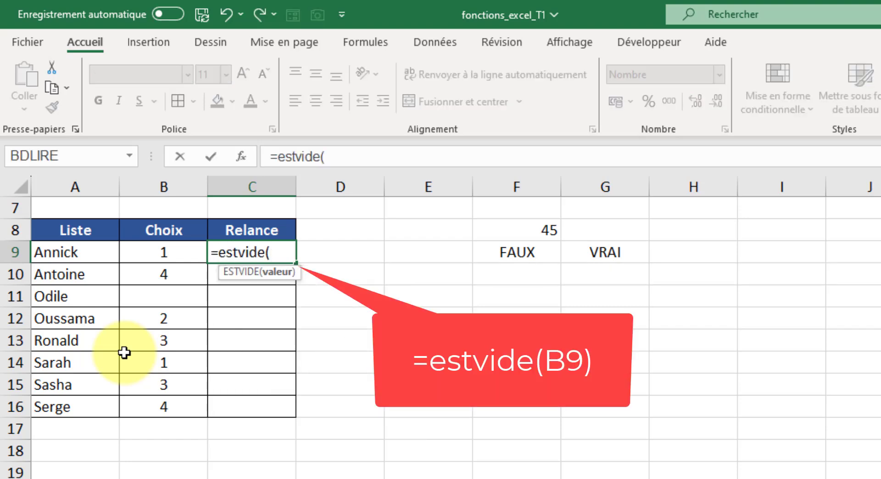
click(179, 255)
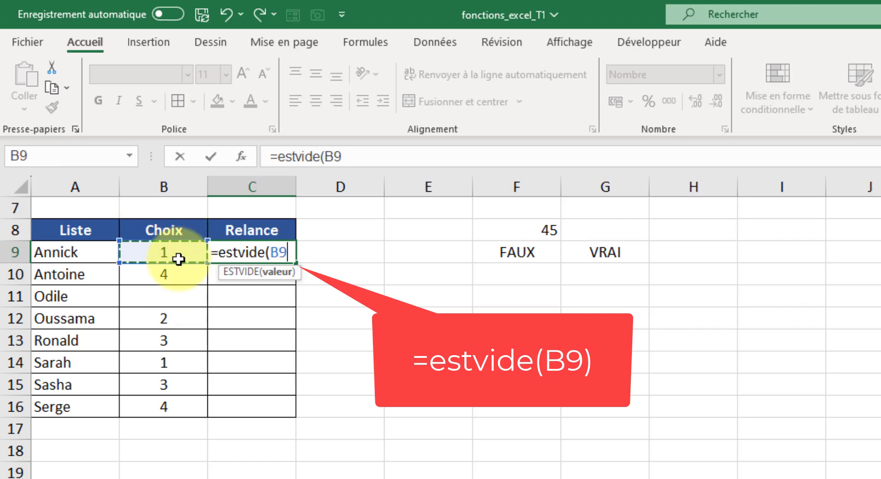
text())
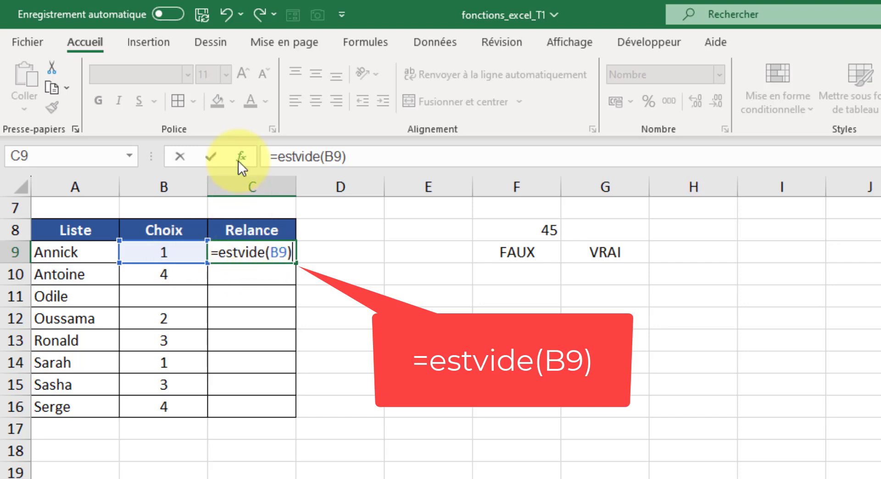
click(212, 147)
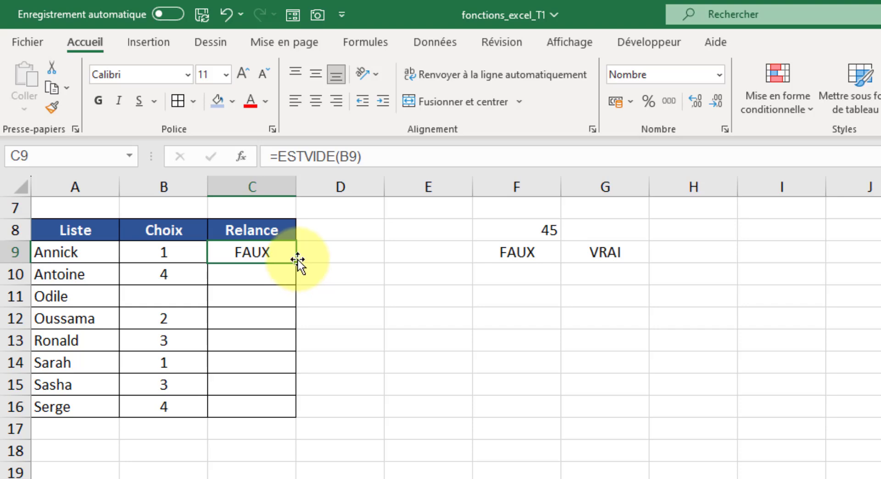
Step: Fill the C9 formula down the Relance column to C16
drag(296, 266, 275, 420)
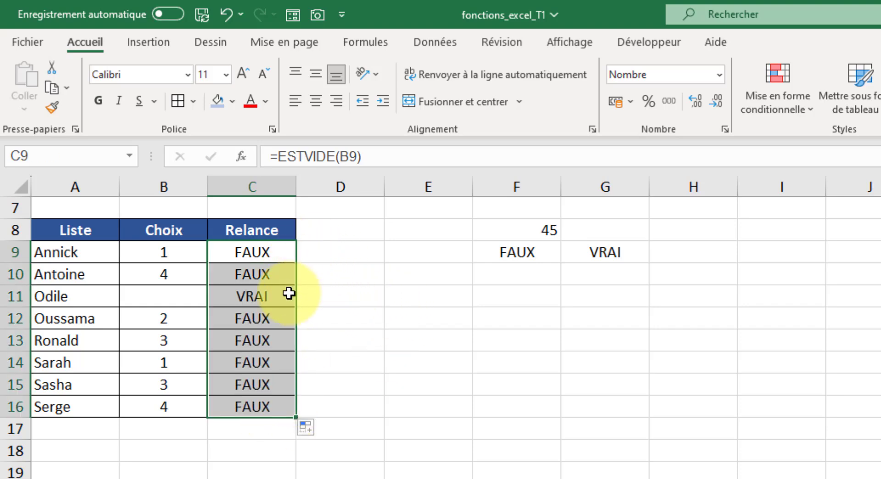
click(273, 299)
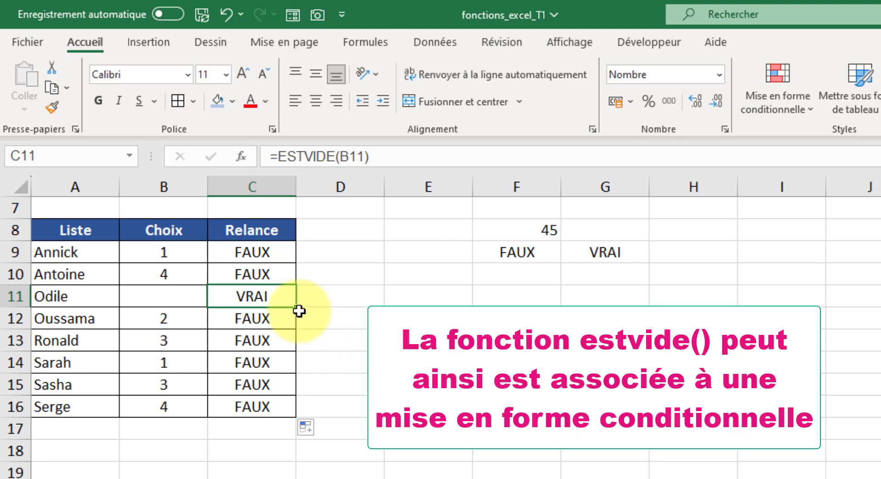
Step: Apply conditional formatting to C9:C16 highlighting cells equal to VRAI with light red fill and dark red text
drag(277, 252, 296, 410)
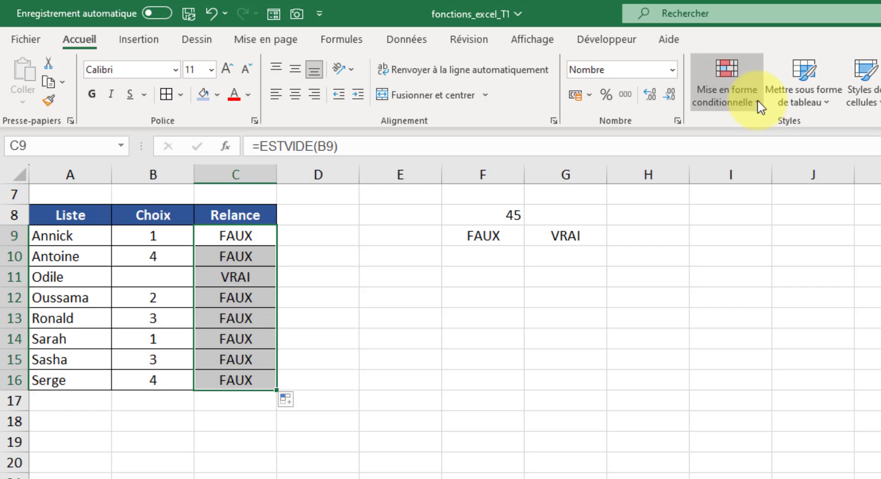
click(757, 103)
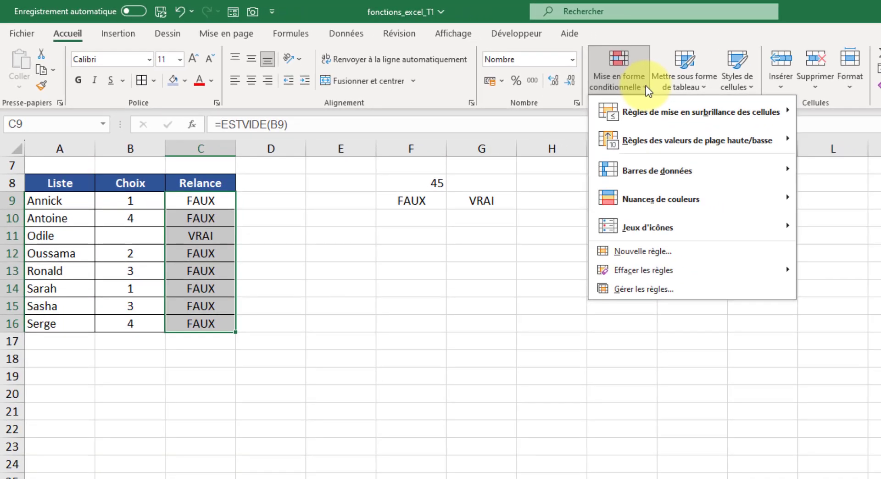
mouse_move(663, 109)
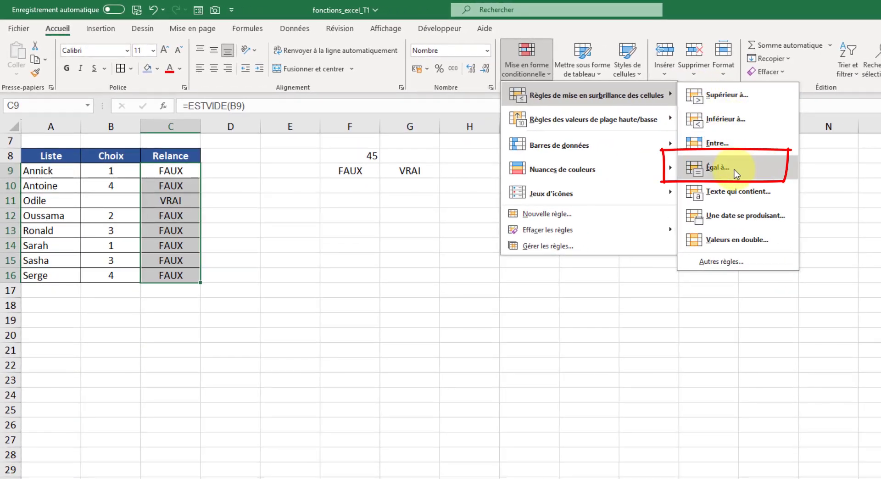
click(735, 173)
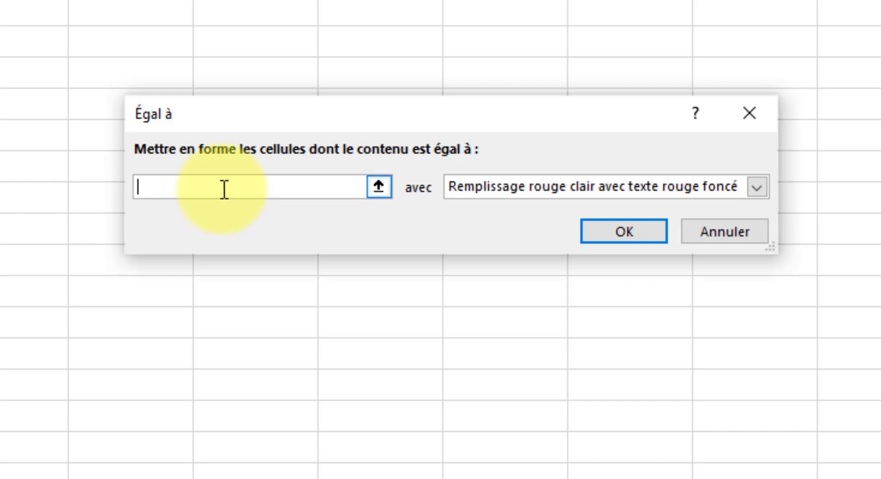
text(VRAI)
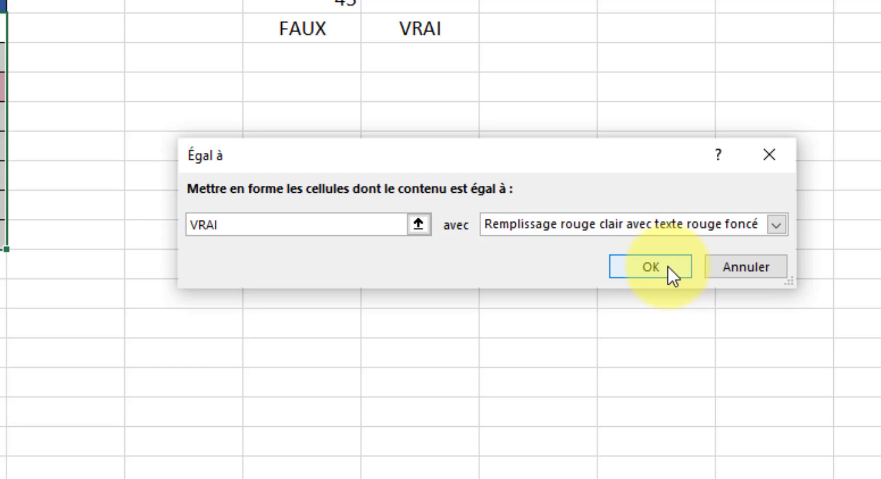
click(654, 236)
click(470, 381)
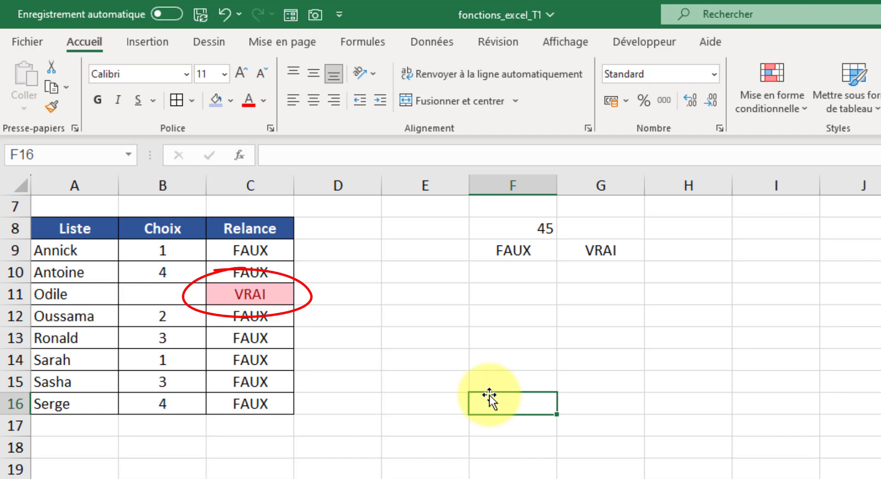
Step: Clear the Choix value in cell B14
click(181, 357)
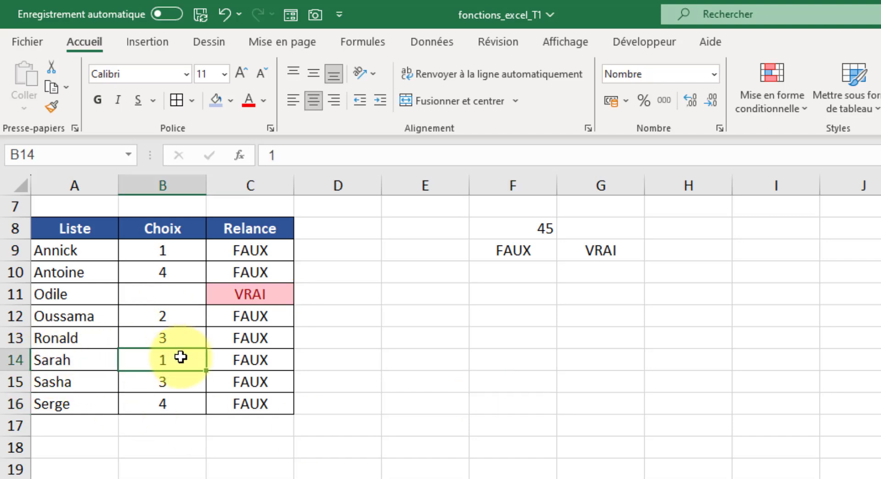
key(Delete)
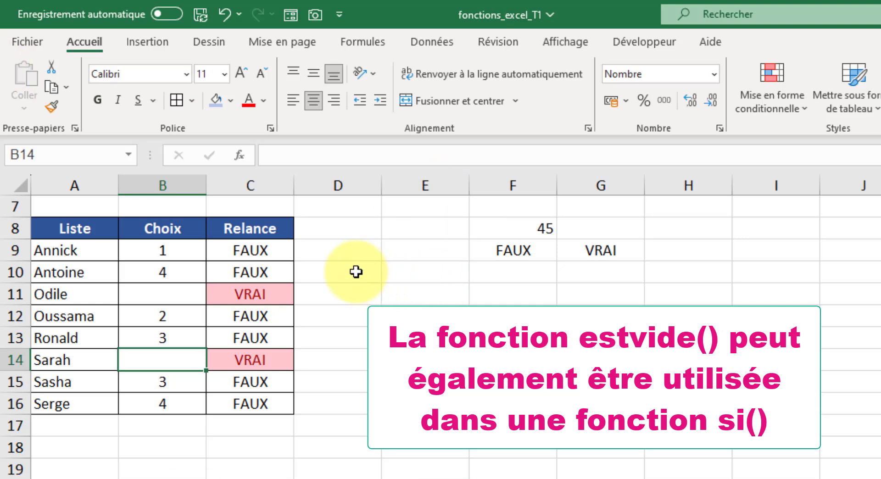
Step: Enter the formula =SI(ESTVIDE(B9);"A relancer";"") in cell D9
click(349, 247)
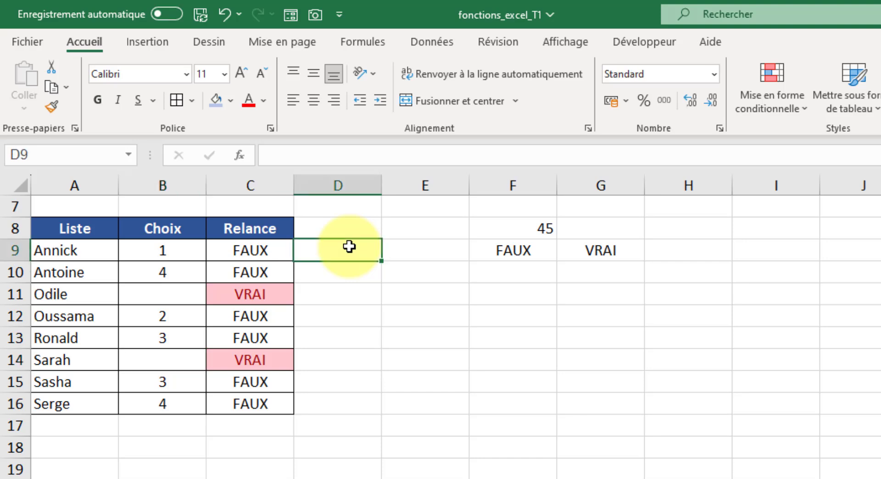
text(=si()
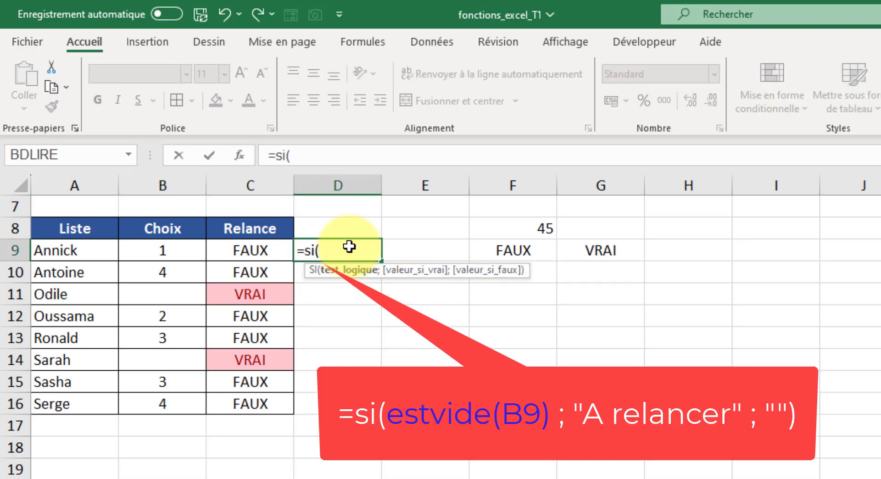
text(estvide()
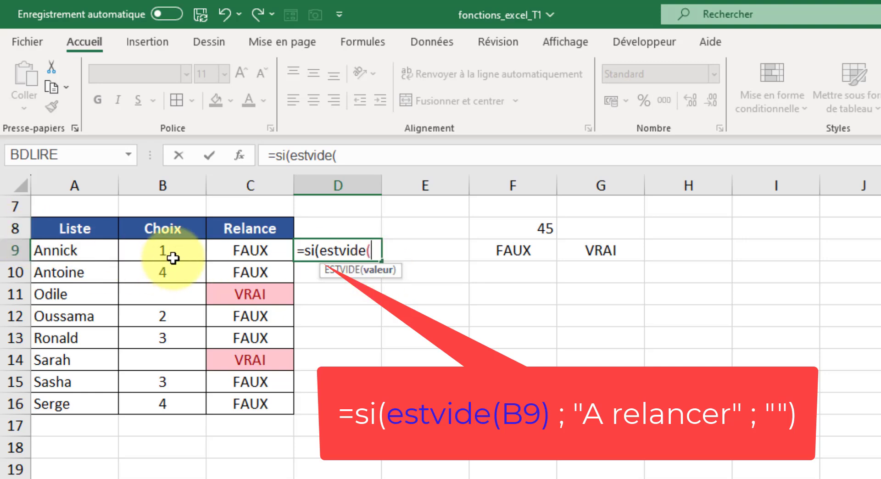
click(154, 253)
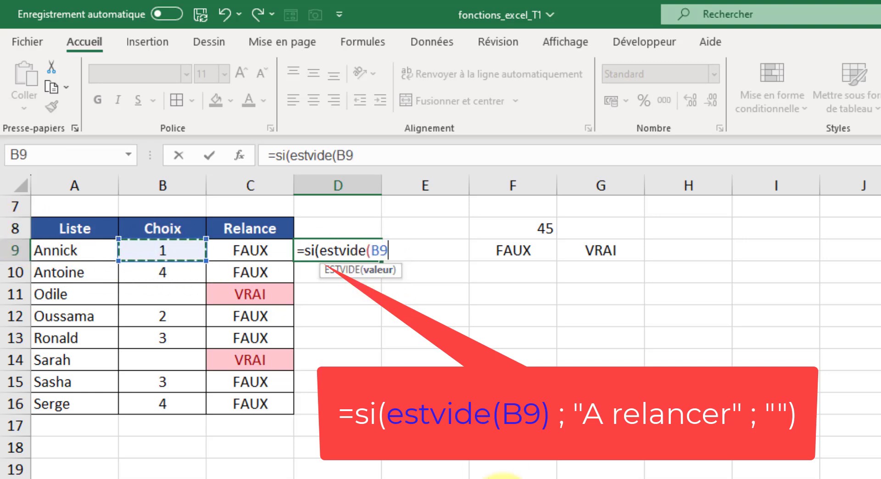
text())
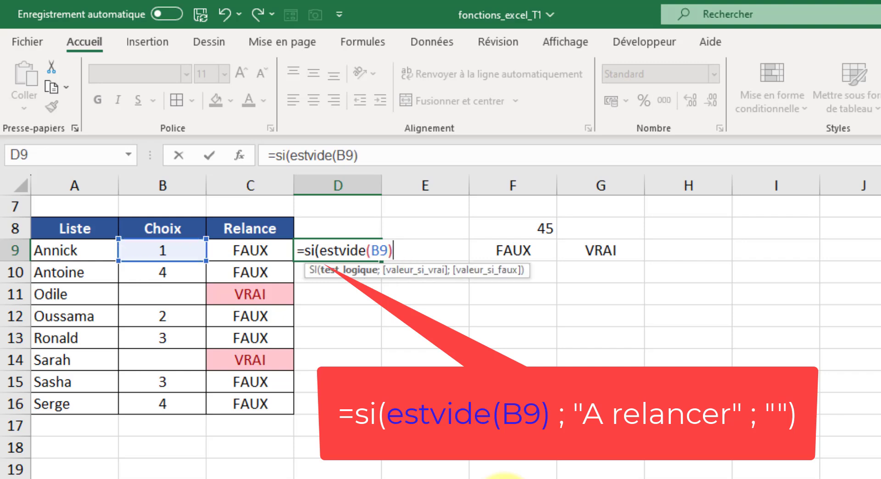
text(;)
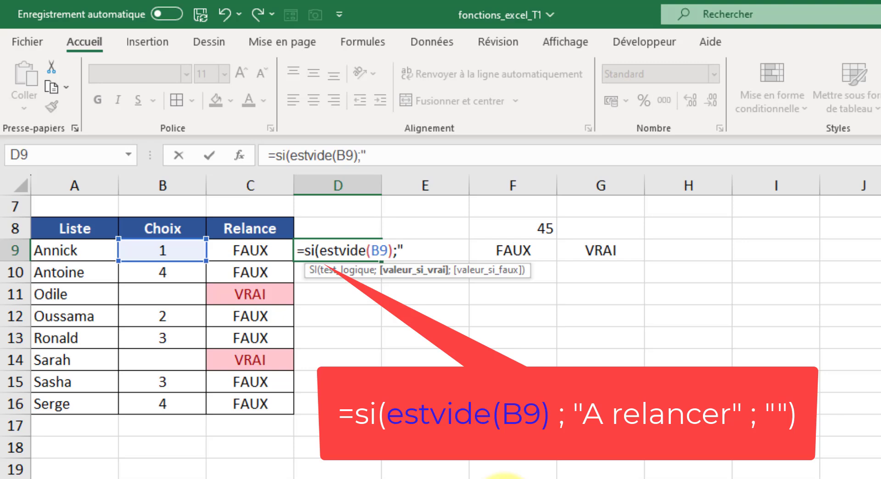
text("A ren)
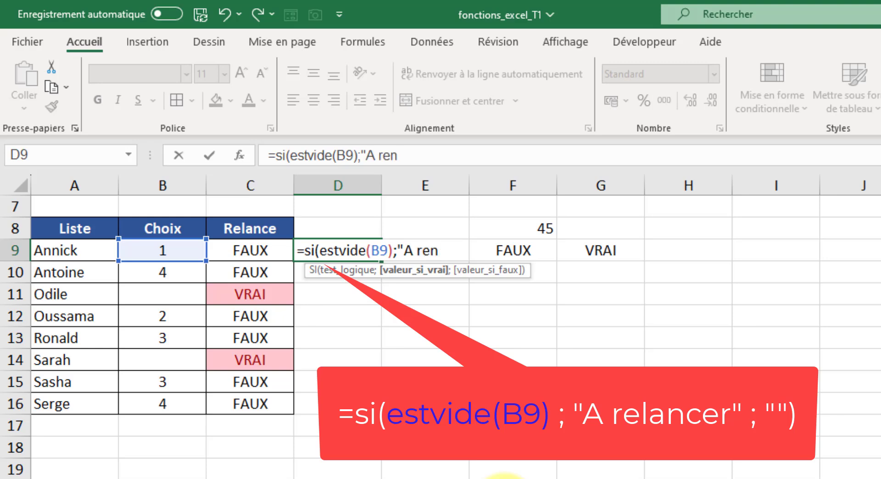
key(BackSpace)
text(lancer")
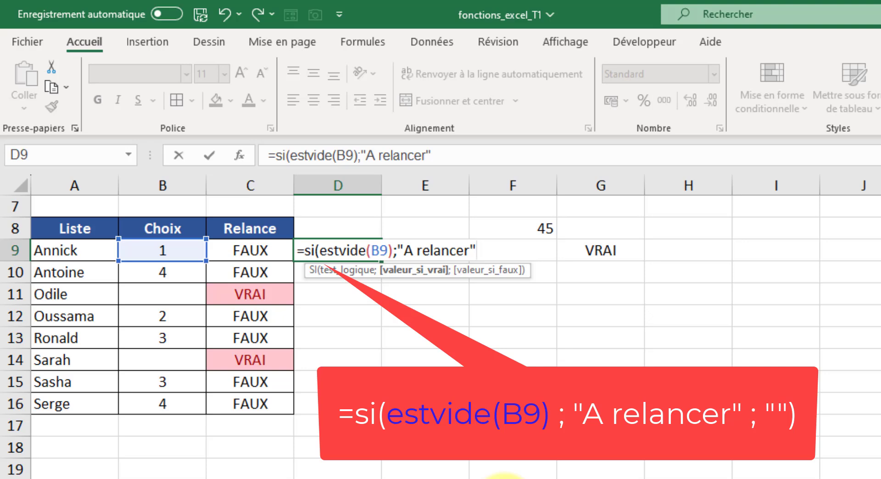
text(;)
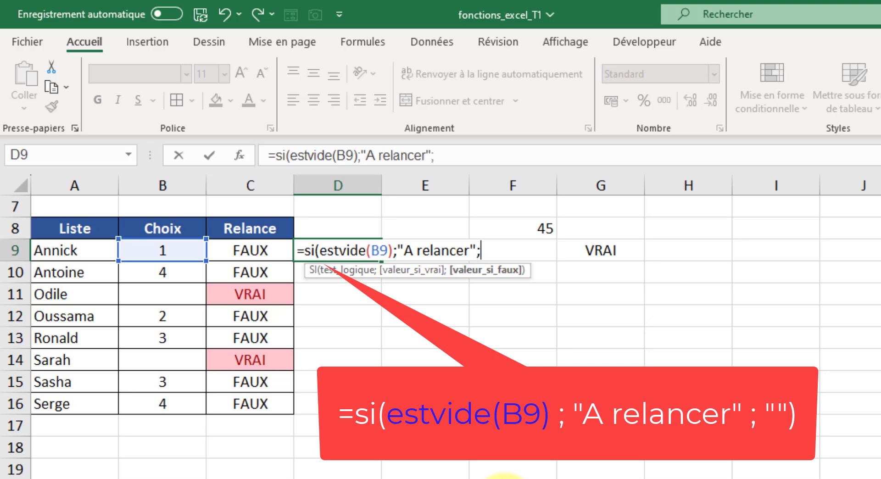
text(""))
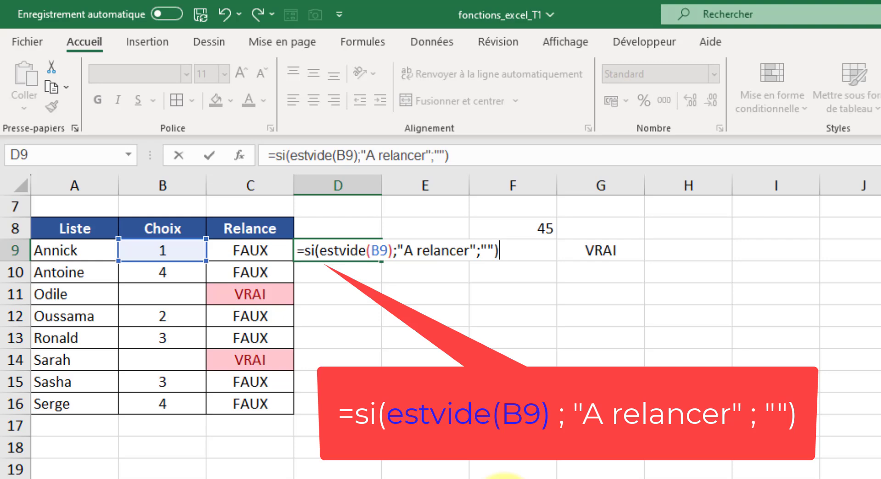
click(208, 154)
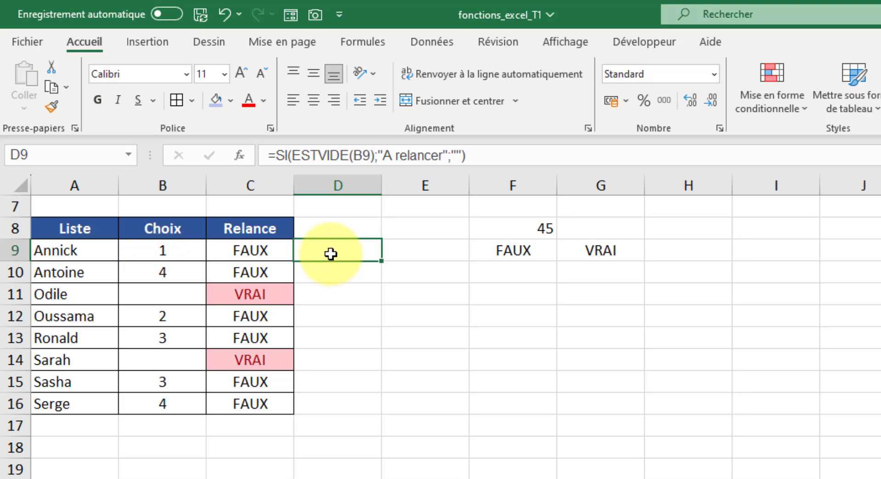
Step: Fill the D9 formula down to D16
drag(373, 260, 351, 418)
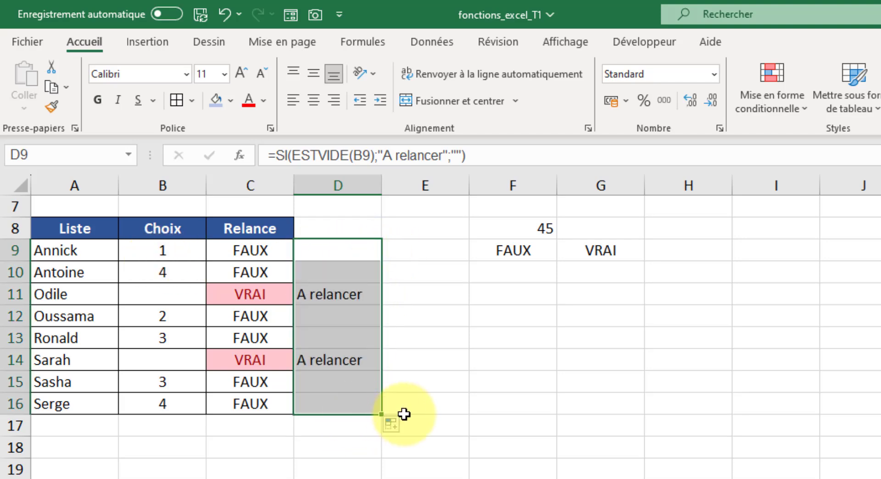
click(457, 317)
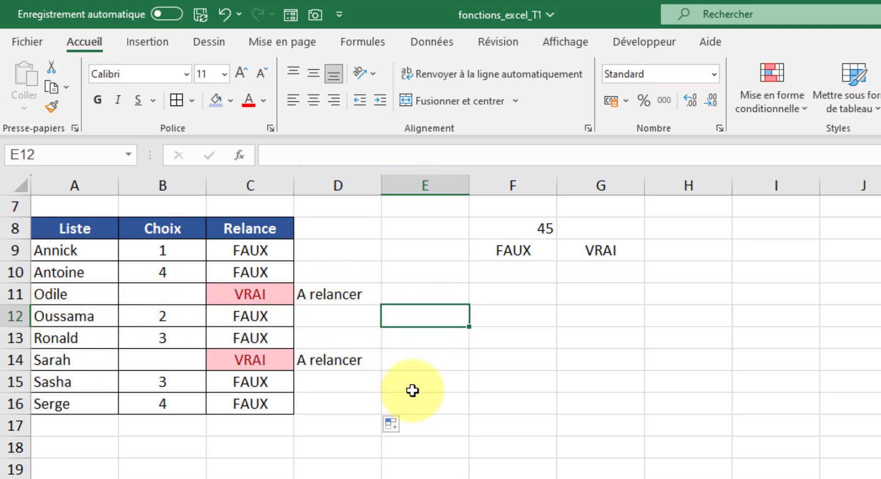
Step: Enter 2 as the Choix value in cell B11
click(168, 297)
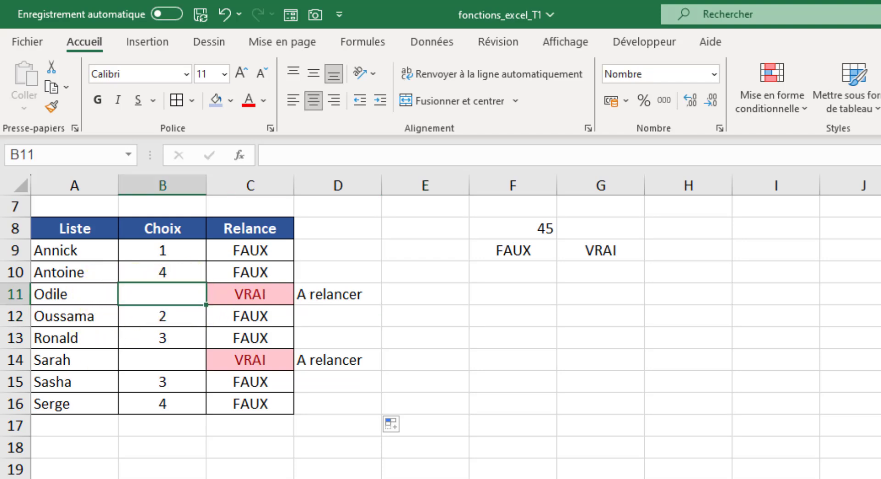
text(2)
key(Return)
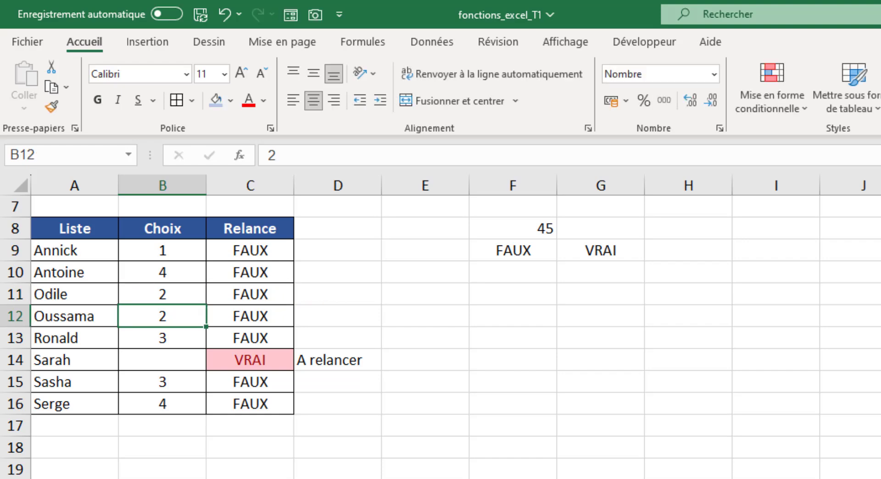